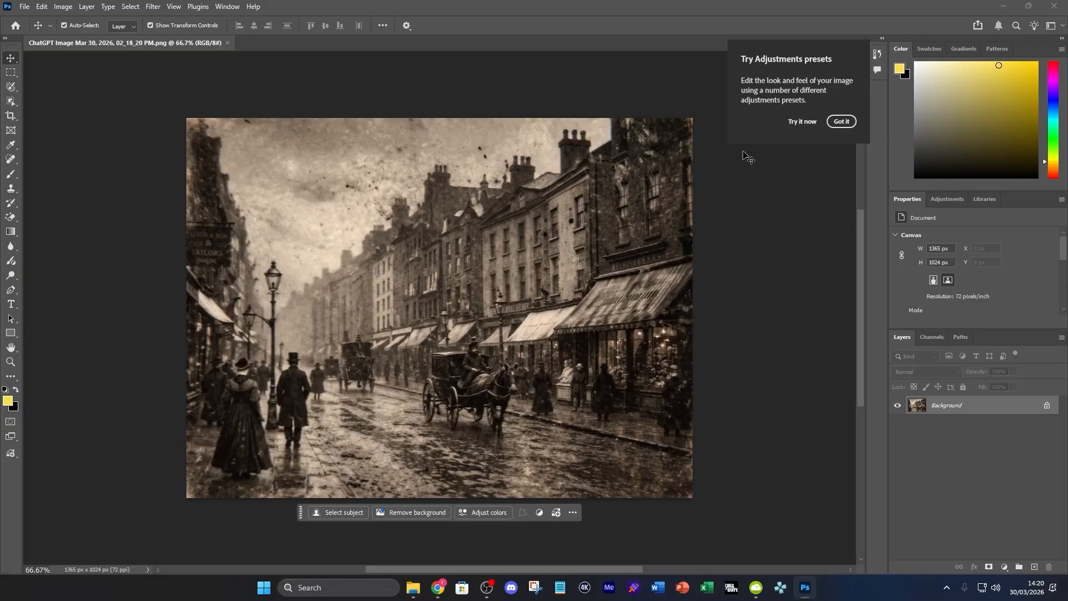
Convert the Background to a normal layer and align it with the canvas at X 0 px, Y 0 px.
click(841, 122)
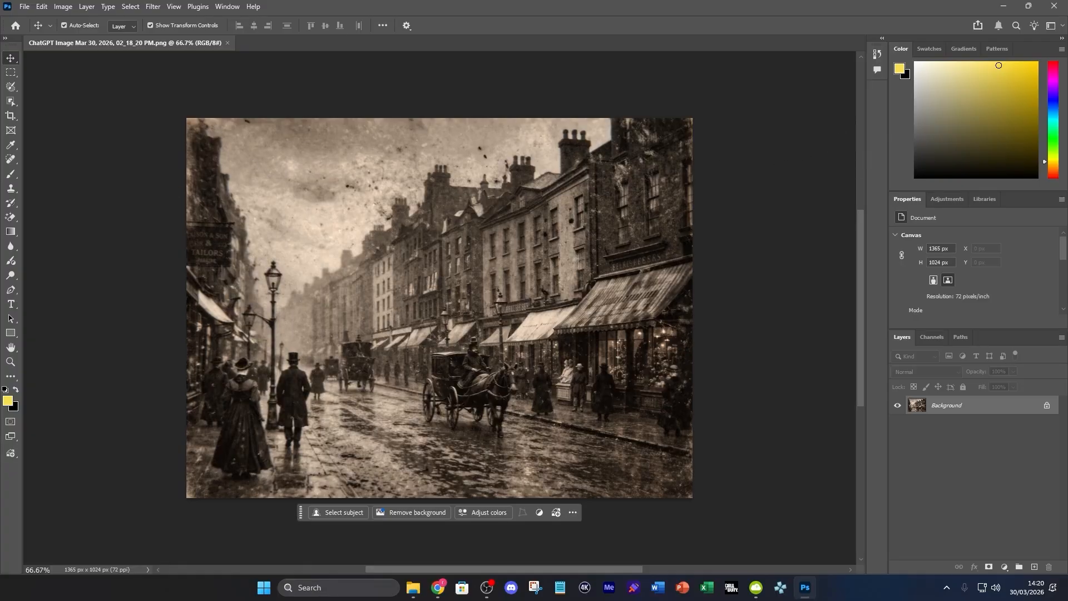
key(alt+Tab)
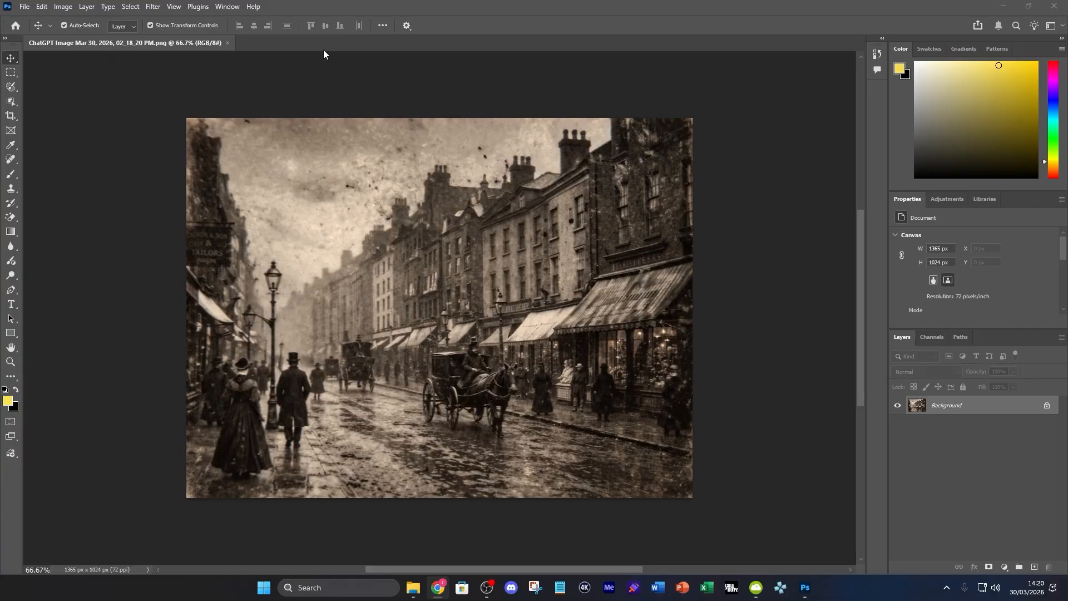
drag(488, 350, 493, 350)
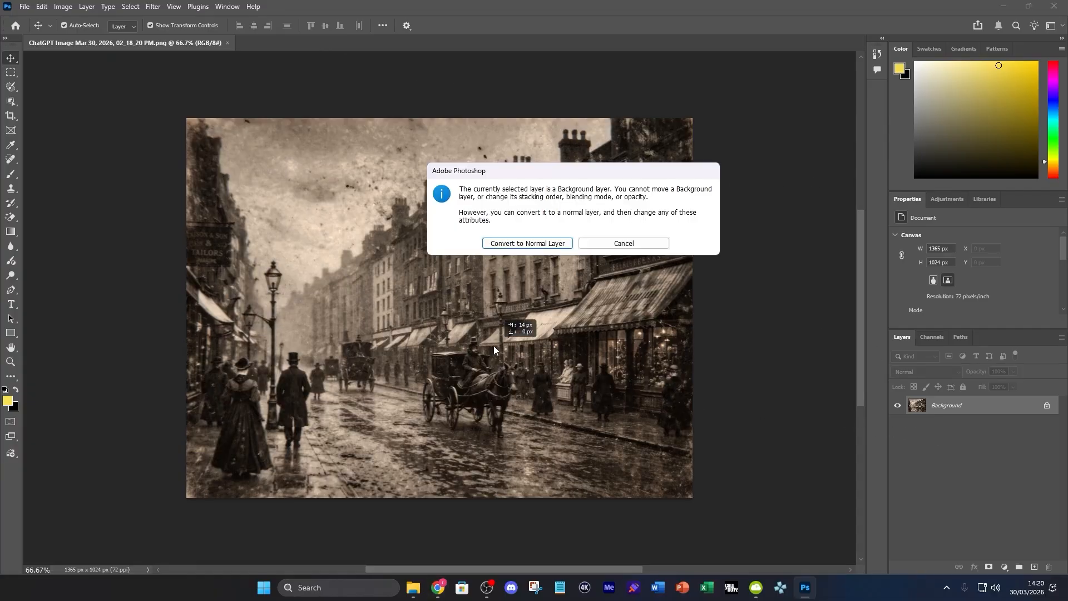
click(542, 243)
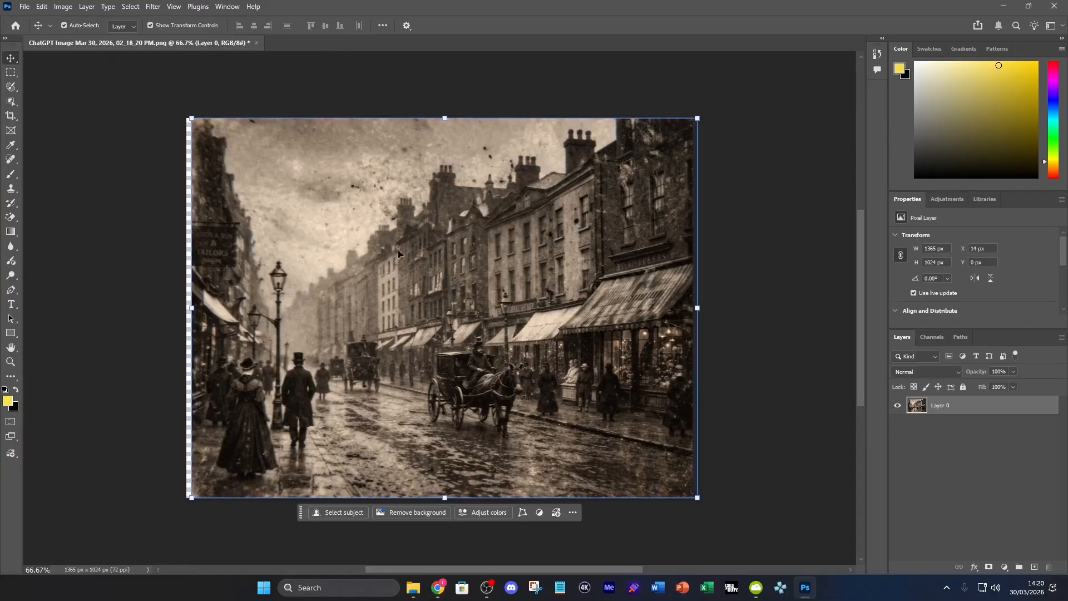
drag(398, 251, 393, 251)
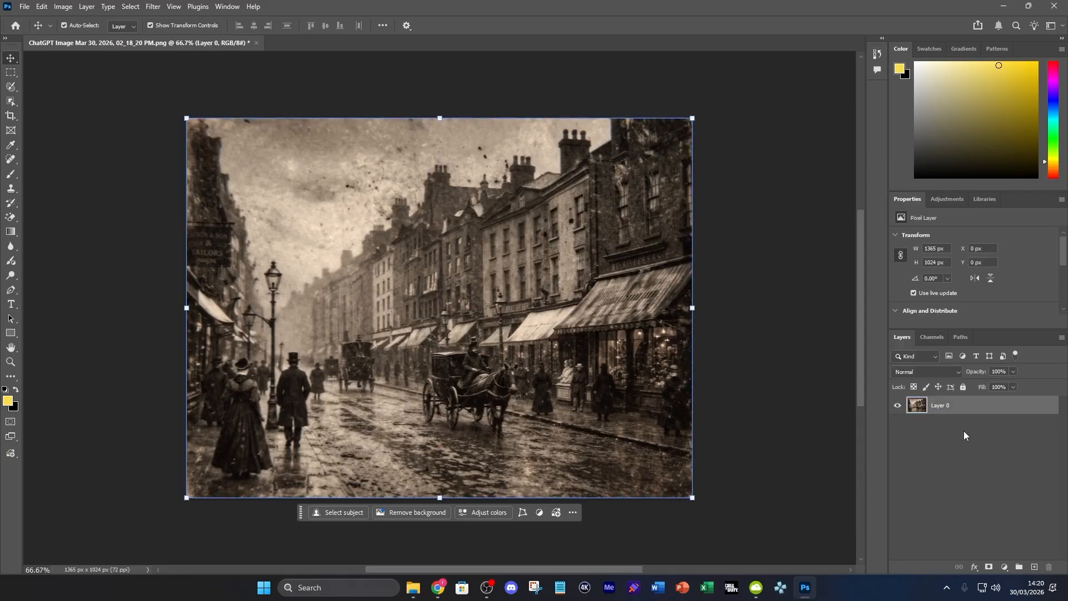
Generatively upscale the street photo using the Firefly Upscaler model at 2x scale.
click(63, 6)
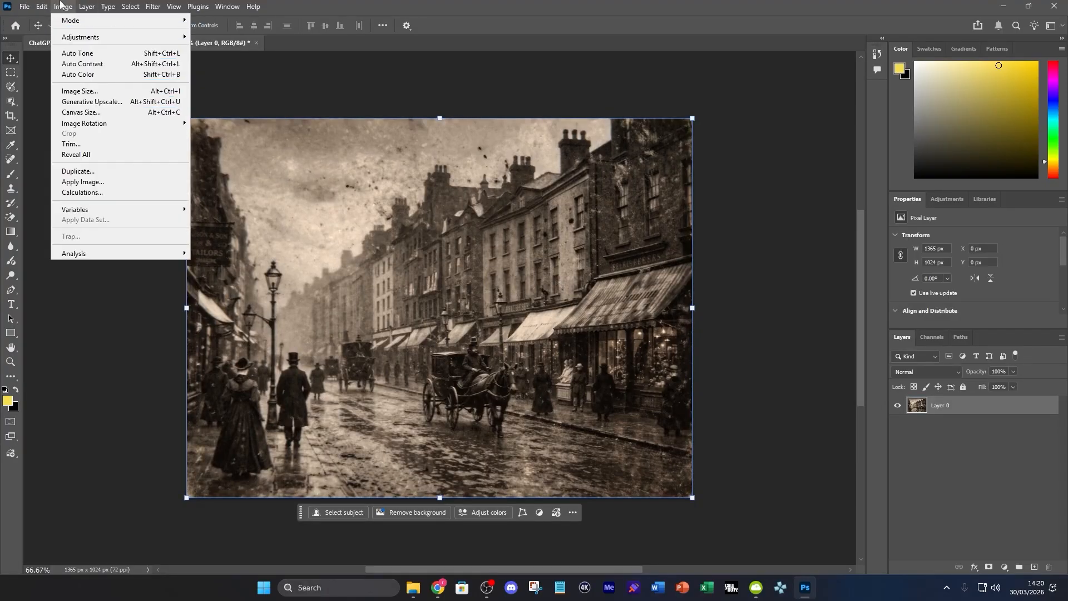
click(127, 106)
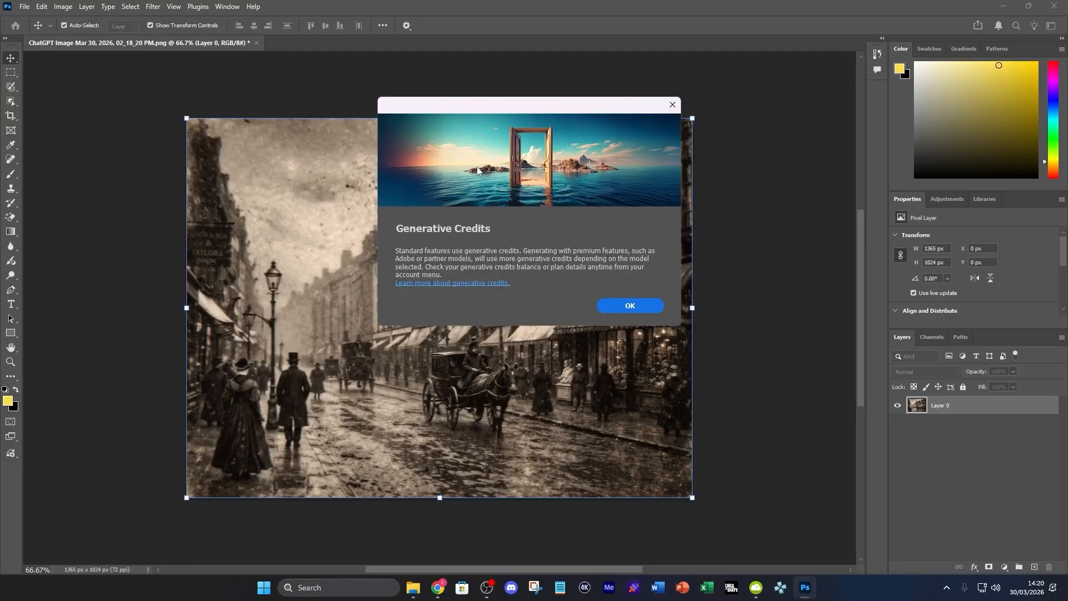
click(615, 308)
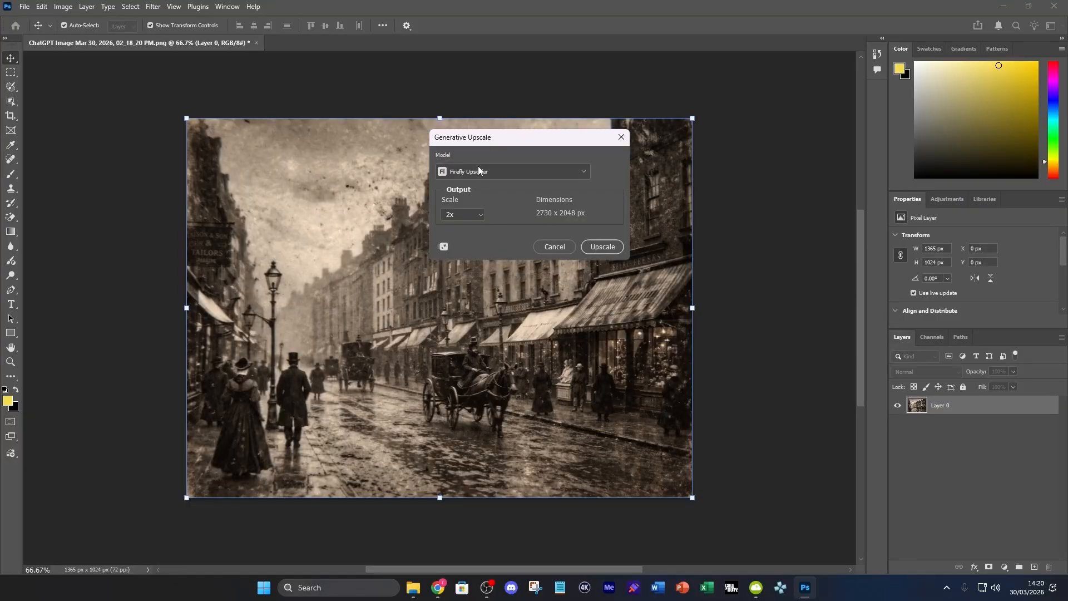
drag(491, 139, 753, 163)
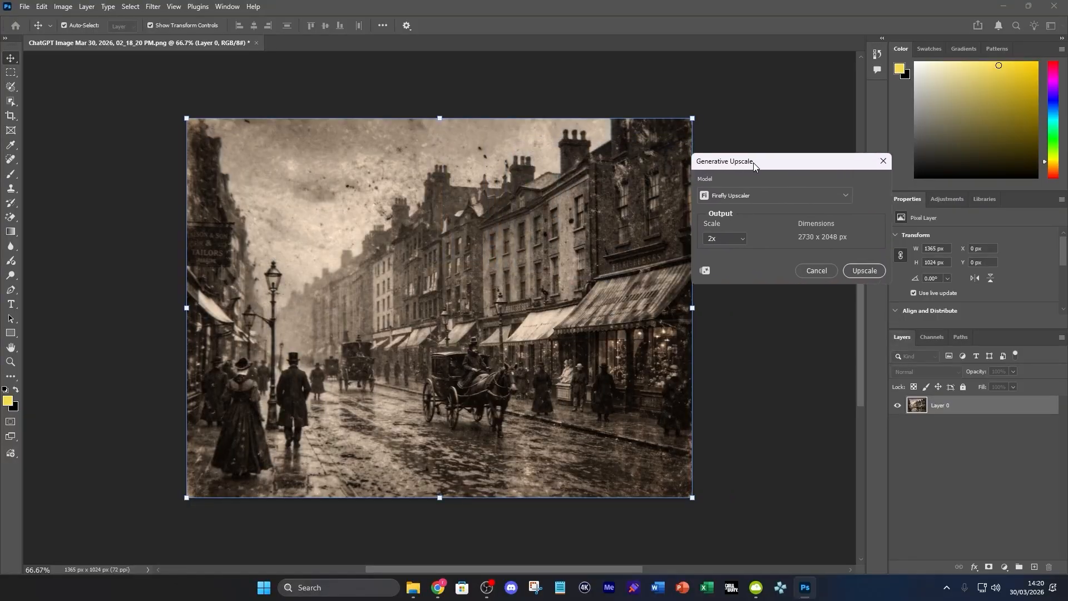
click(758, 196)
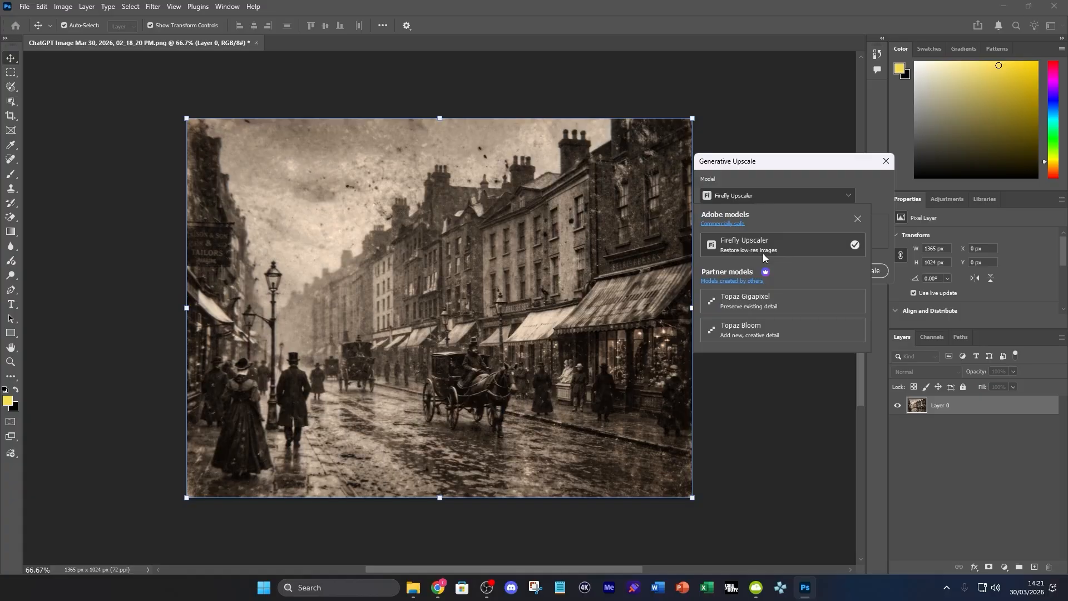
click(781, 240)
click(734, 238)
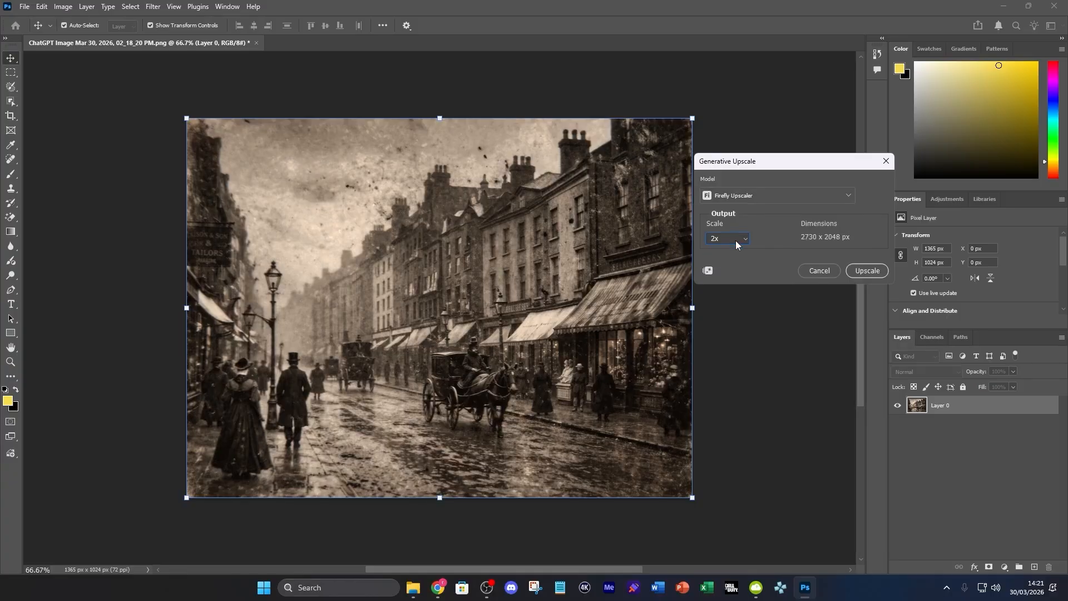
click(883, 273)
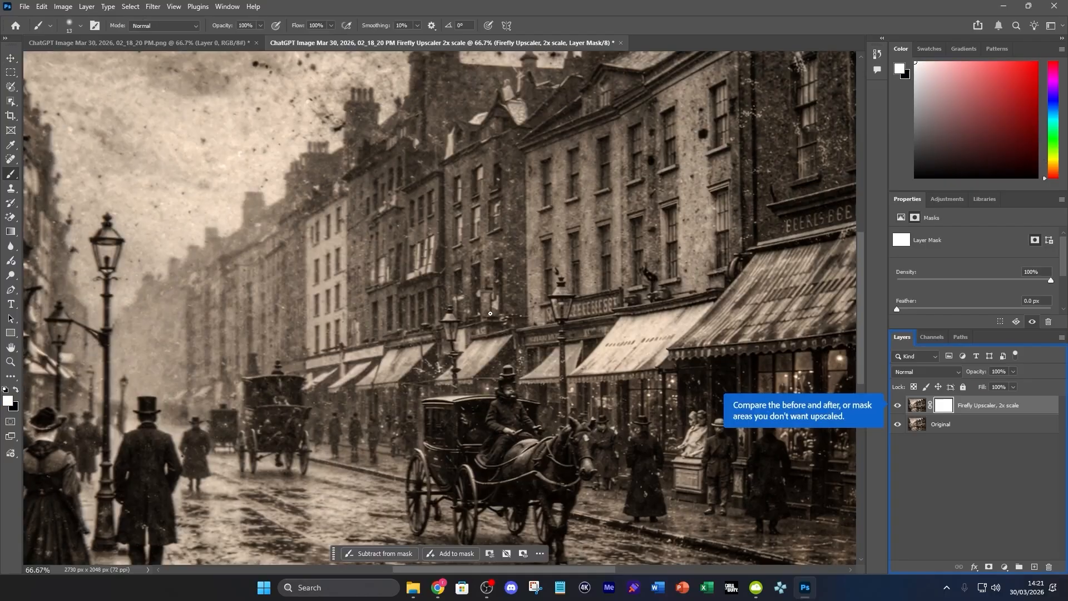
Compare the Firefly Upscaler layer with the Original layer by switching its visibility off and on.
scroll(537, 323, down, 5)
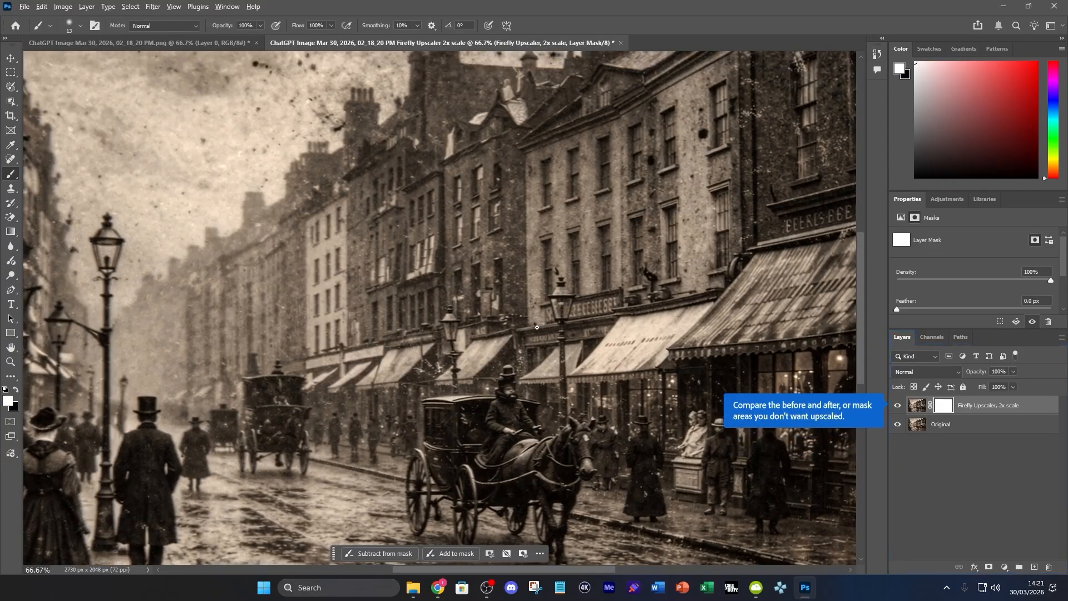
scroll(539, 322, down, 1)
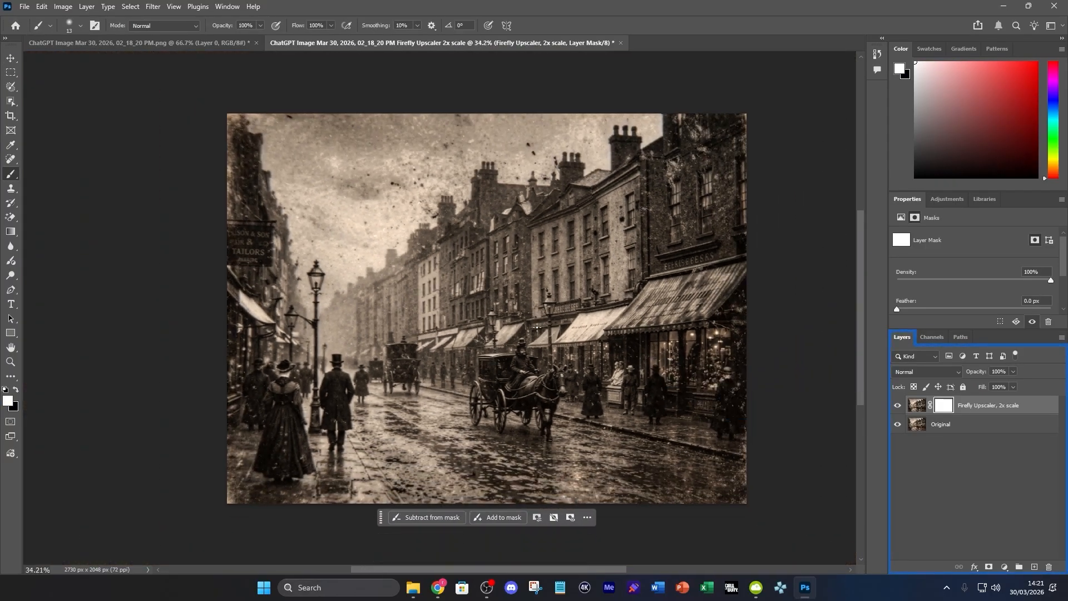
click(898, 406)
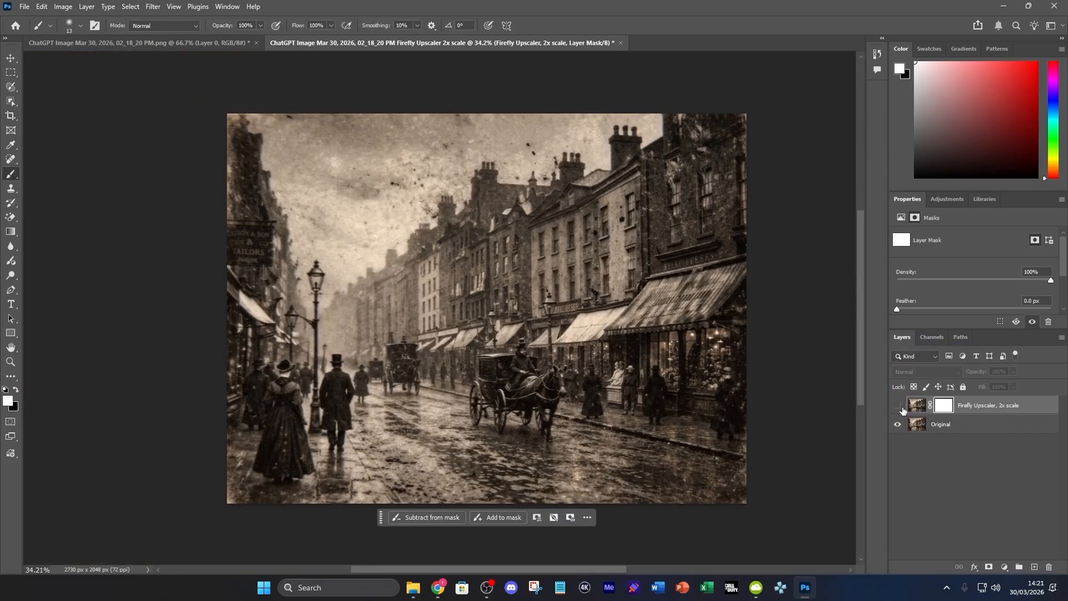
click(899, 406)
click(898, 406)
click(898, 406)
scroll(482, 399, up, 2)
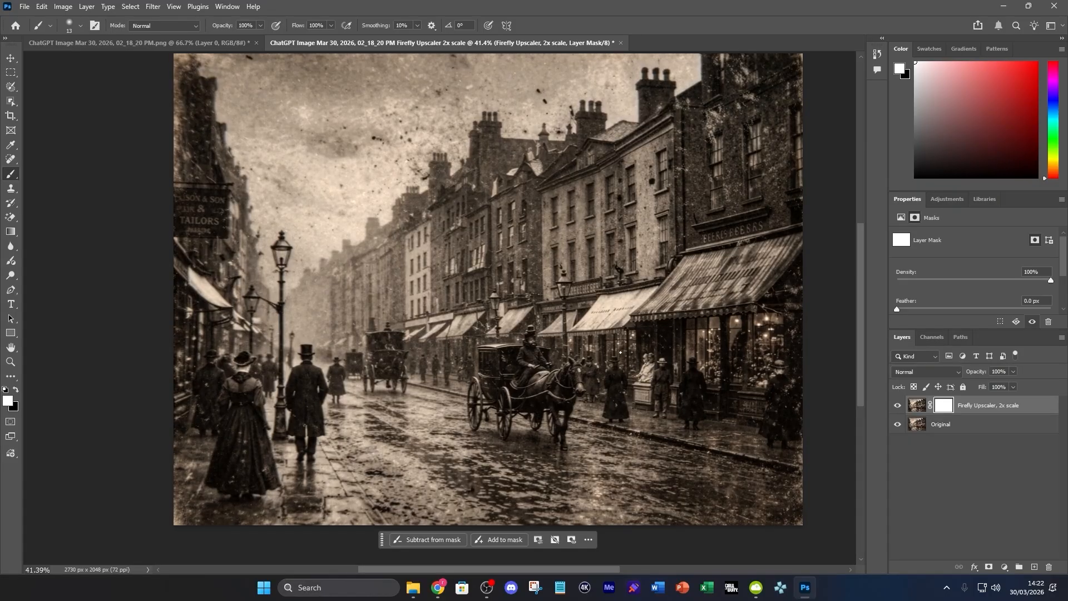
scroll(620, 352, down, 2)
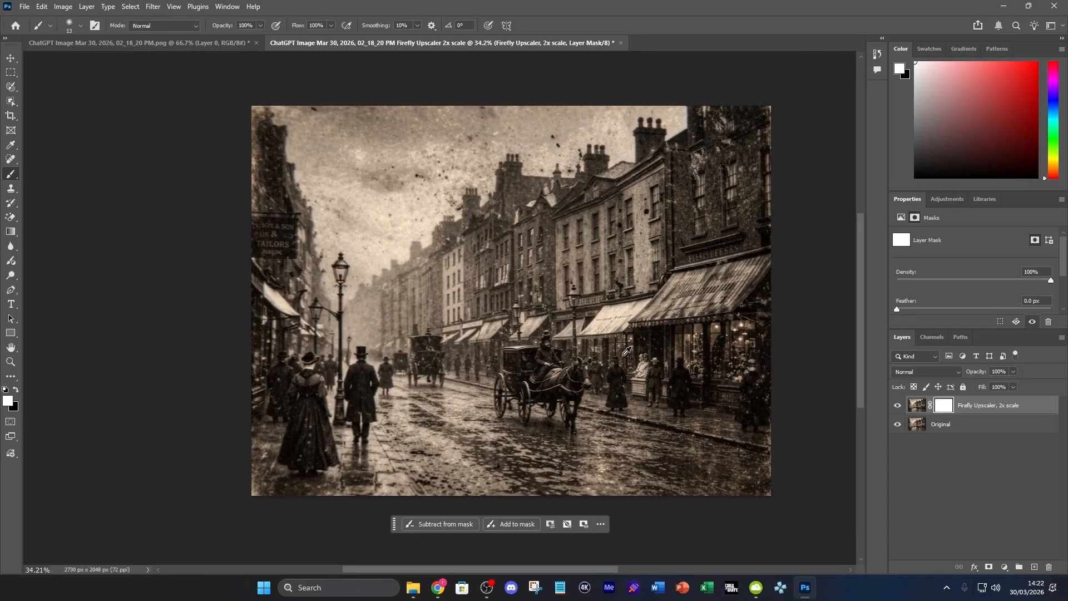
Hide the Firefly Upscaler layer, select the Original layer and upscale it 2x with Topaz Gigapixel and Face recovery, accepting partner model use.
click(896, 408)
click(945, 424)
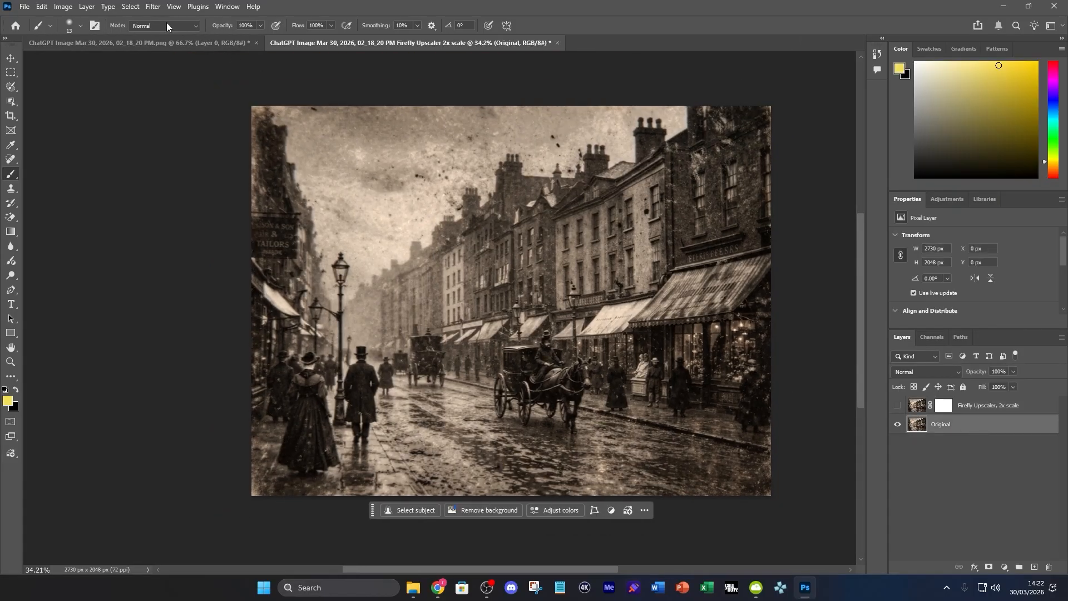
click(63, 7)
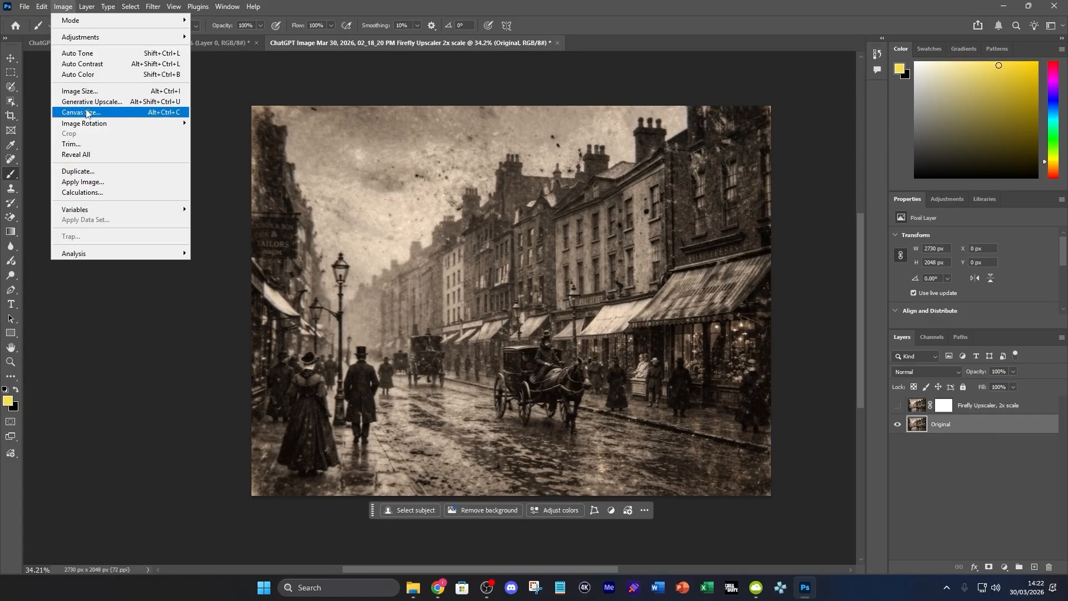
click(95, 102)
click(760, 196)
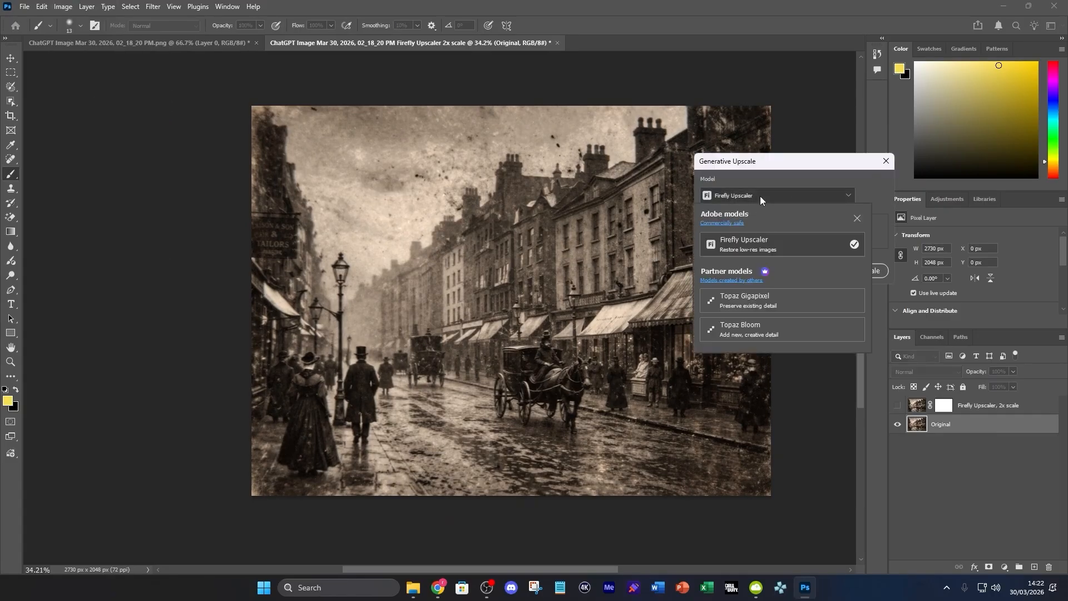
click(769, 301)
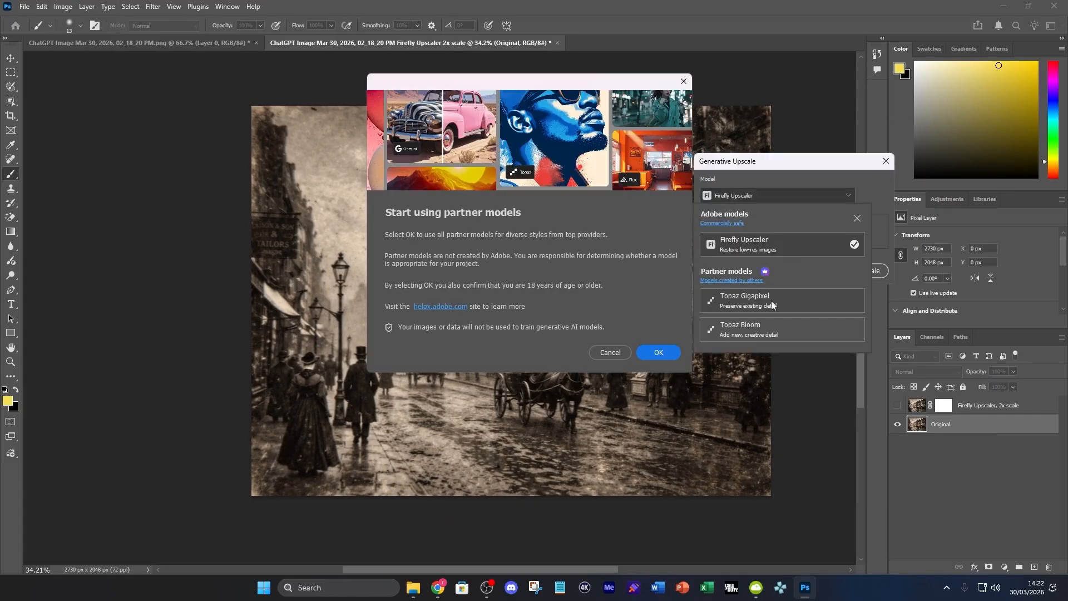
click(662, 352)
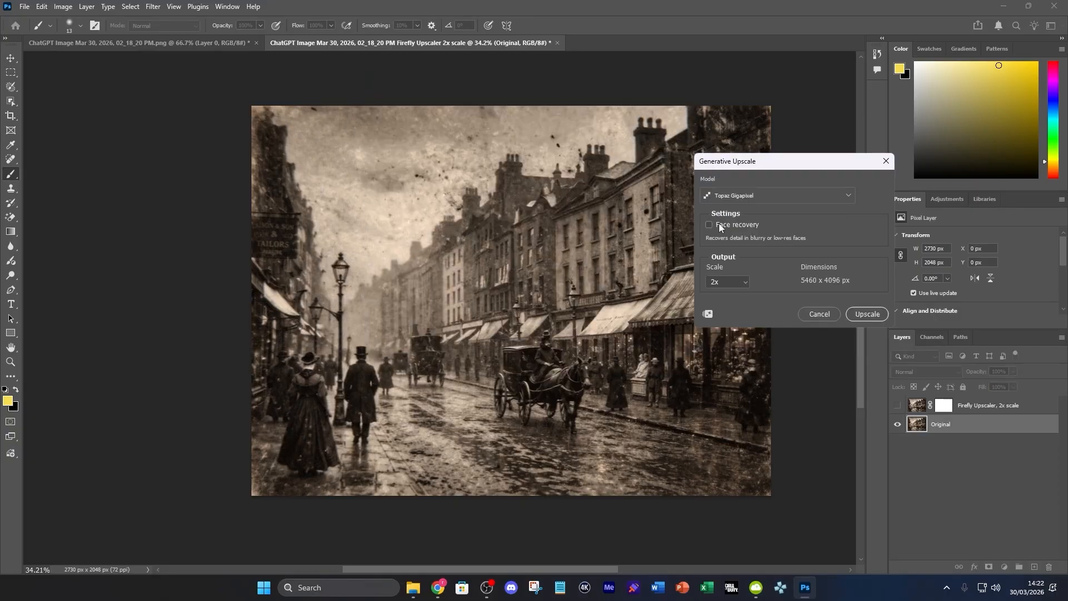
click(851, 315)
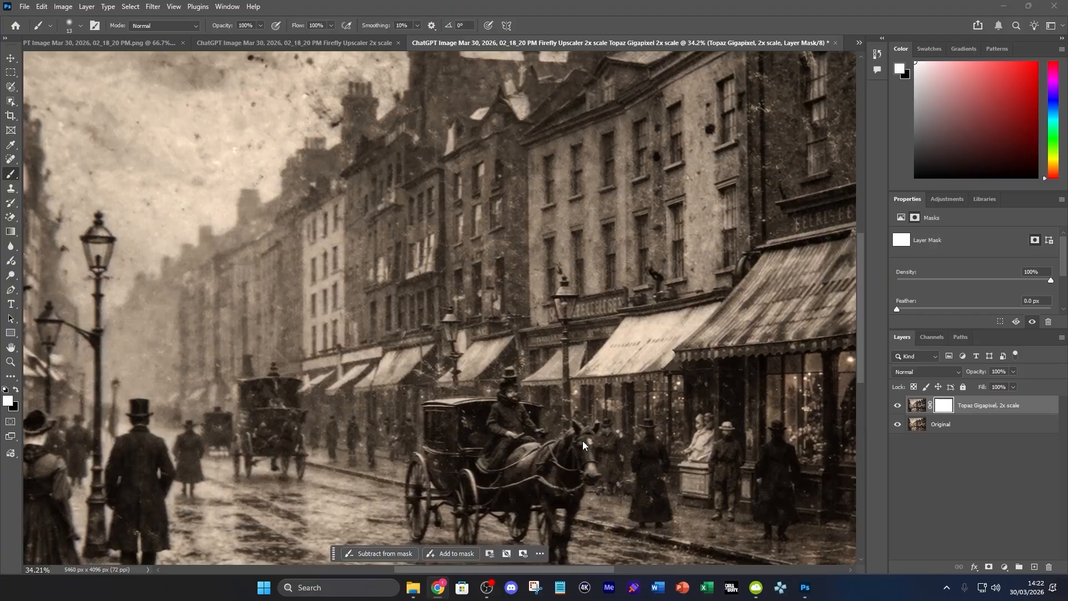
Compare the whole Topaz Gigapixel result with the Original layer by repeatedly switching the upscaled layer's visibility.
scroll(565, 426, down, 3)
scroll(621, 400, down, 1)
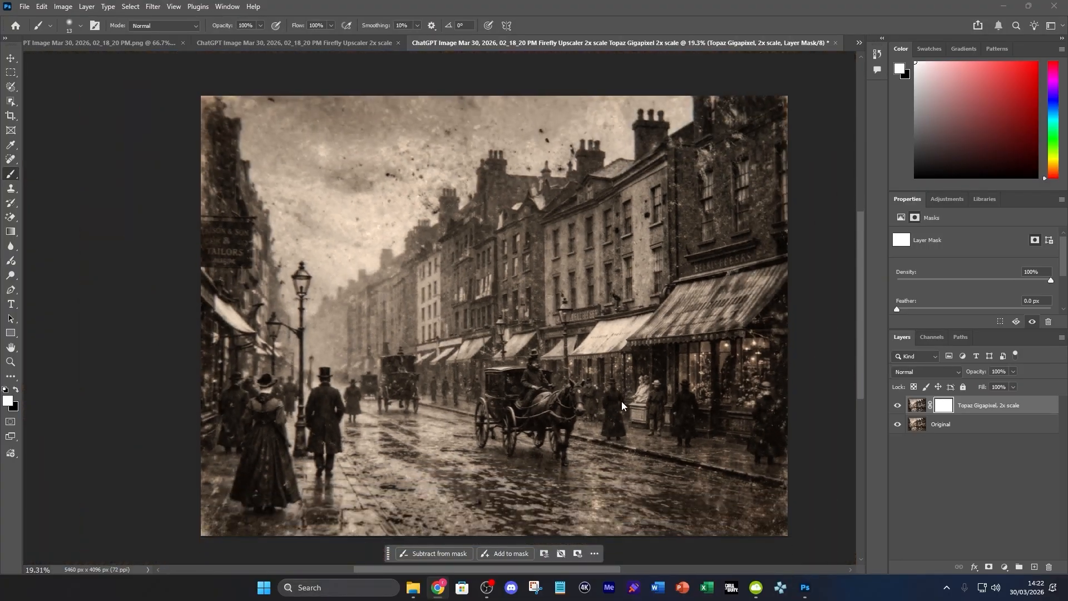
click(897, 404)
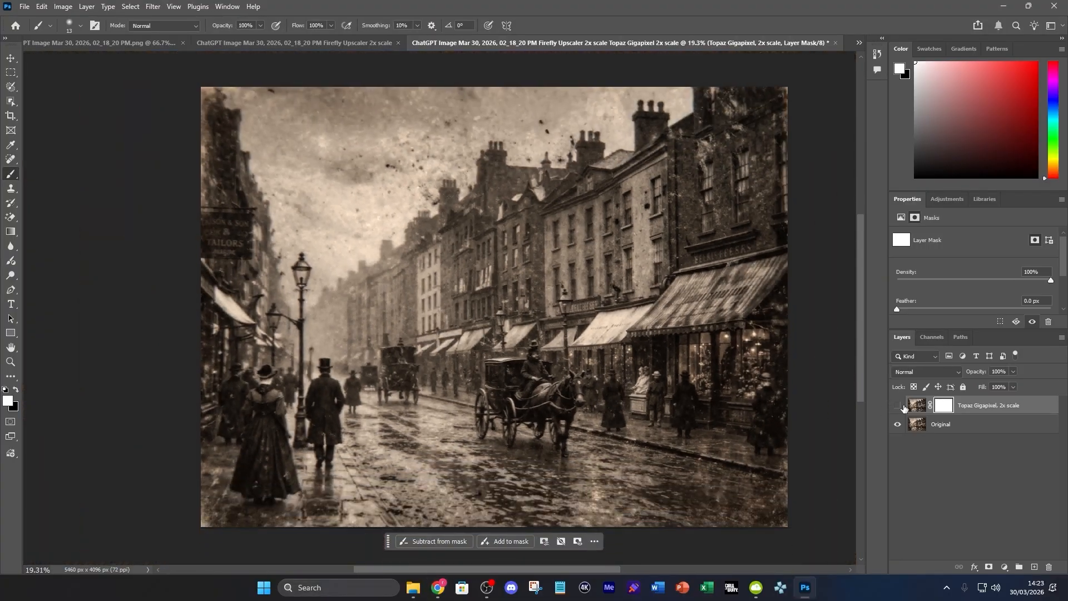
click(898, 406)
click(898, 406)
click(901, 405)
click(901, 405)
click(901, 406)
click(901, 405)
click(900, 405)
click(900, 405)
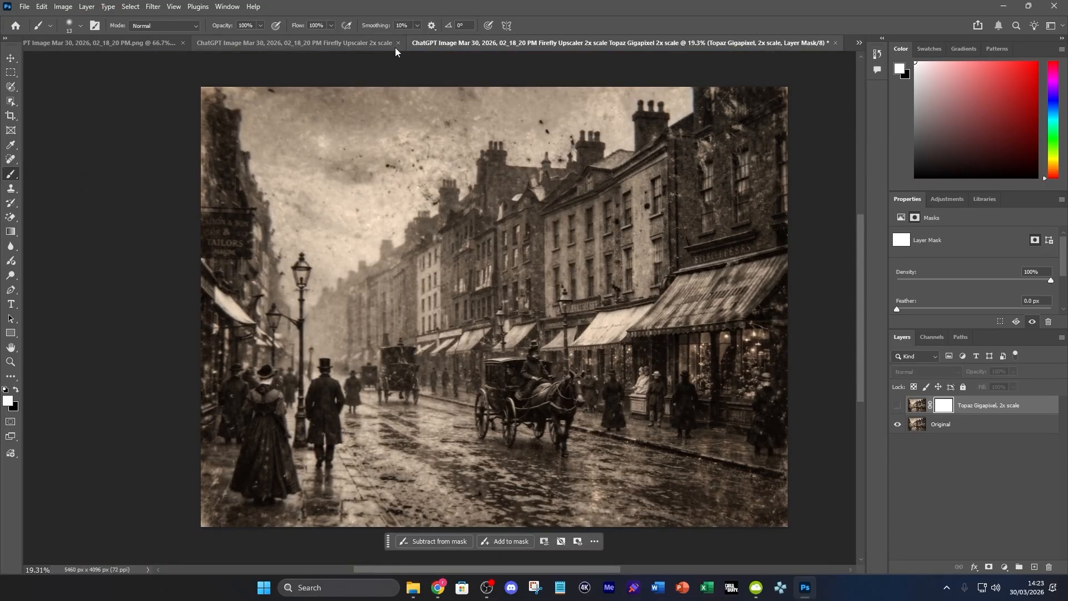
Close the Topaz Gigapixel document without saving it.
click(835, 43)
click(531, 217)
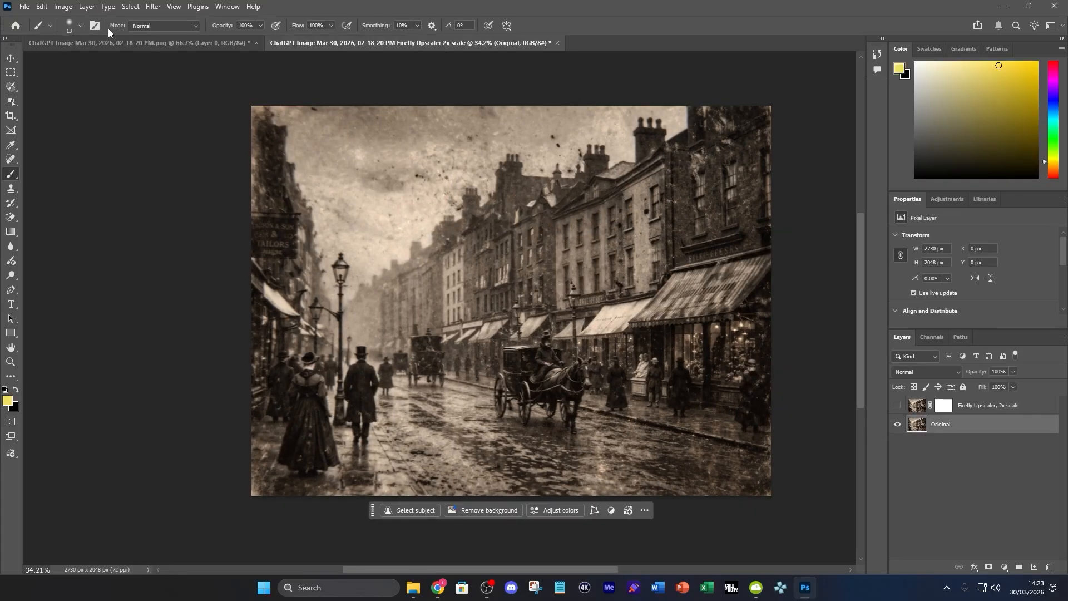
Return to the original 1365 x 1024 px image and upscale it 2x with Topaz Bloom, with Creativity at its maximum.
click(105, 43)
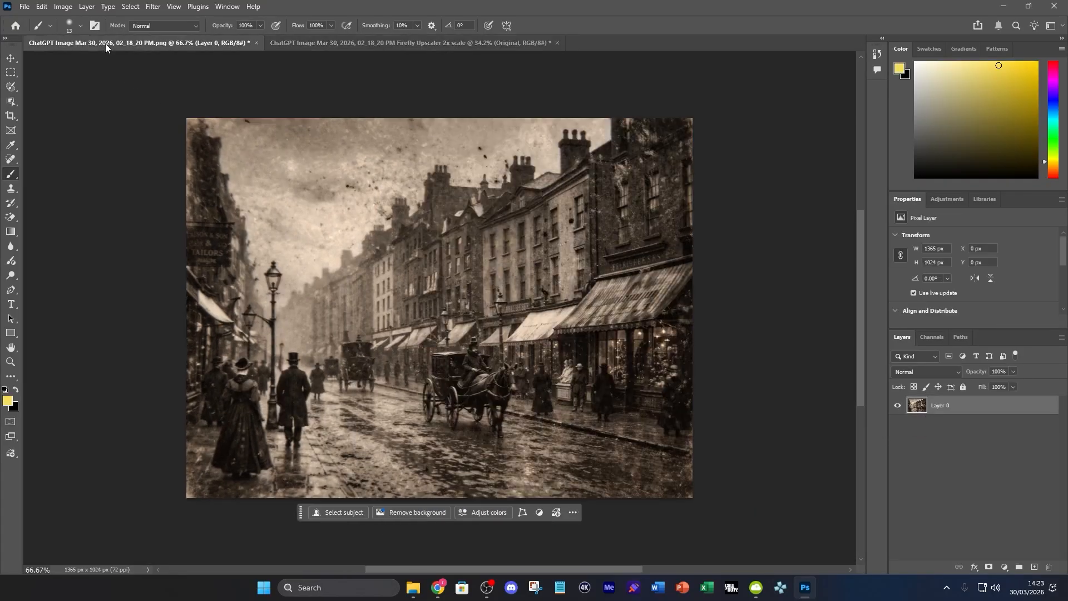
click(90, 7)
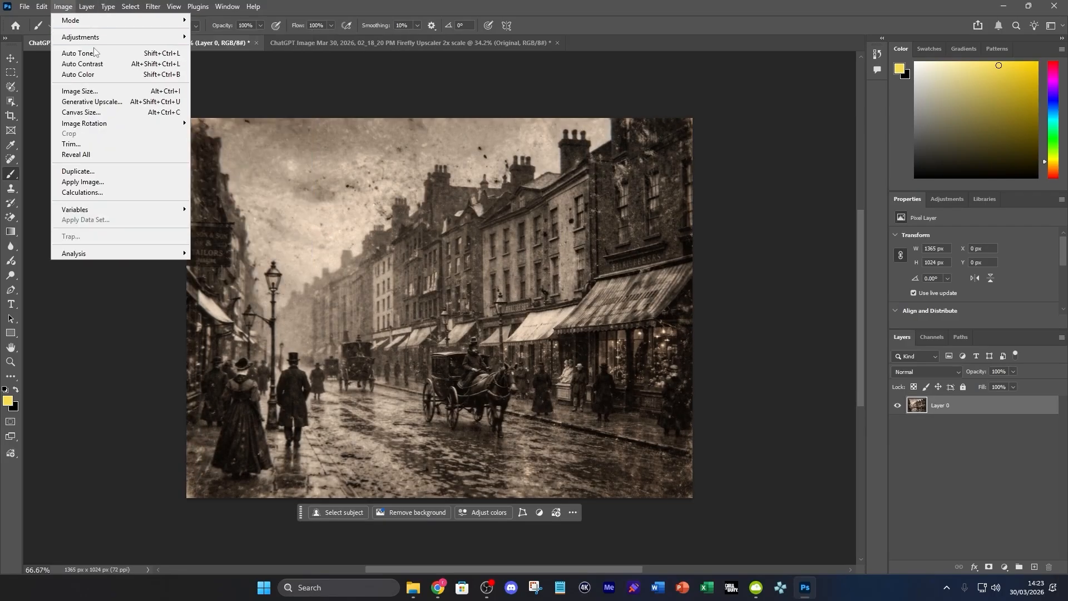
mouse_move(97, 39)
click(92, 102)
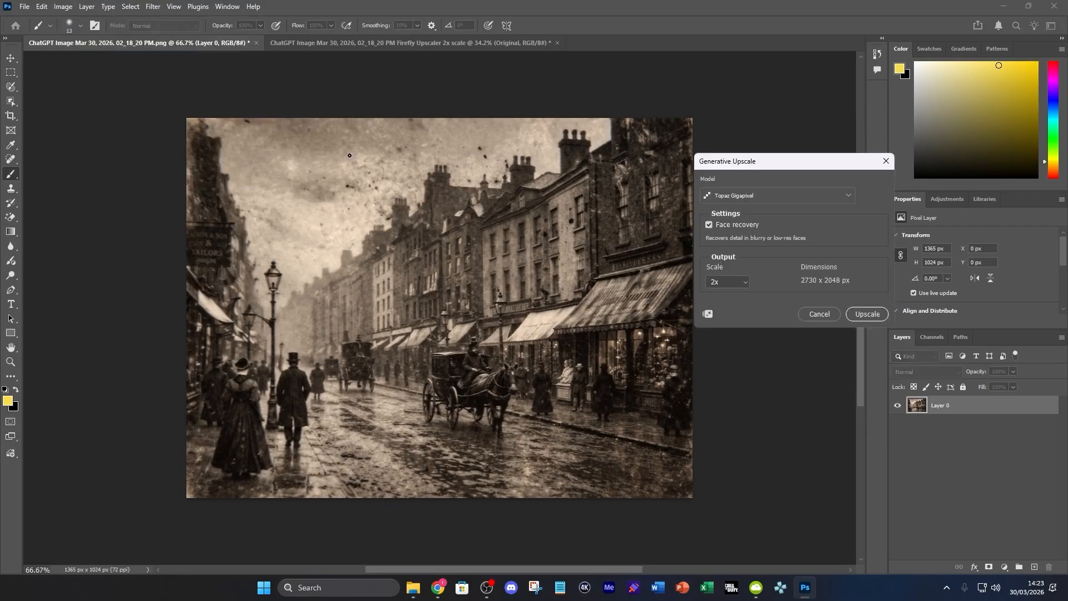
click(766, 201)
click(746, 308)
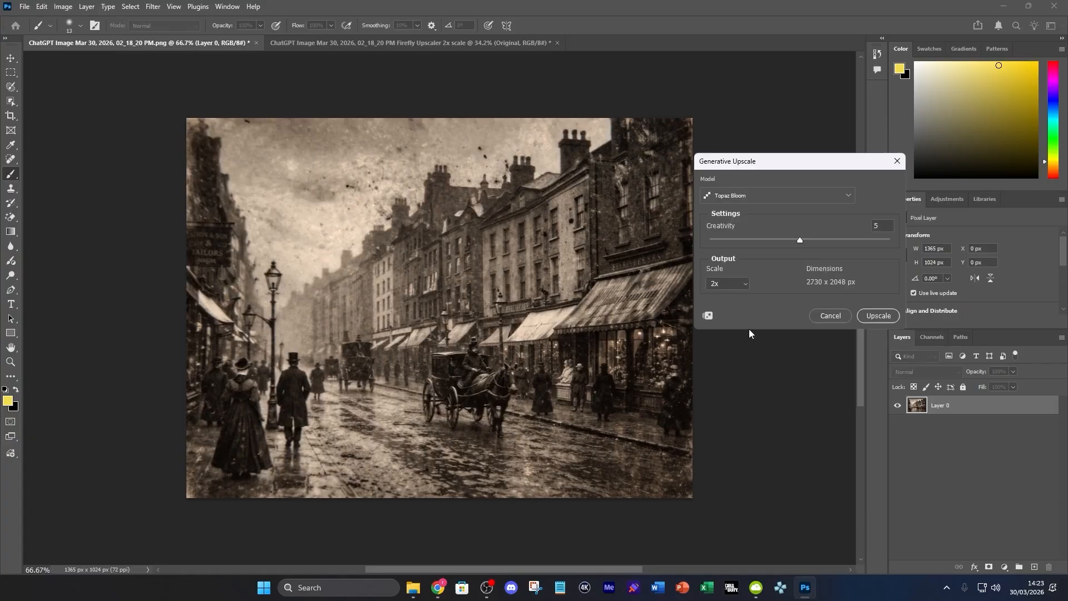
drag(803, 241, 950, 244)
click(877, 316)
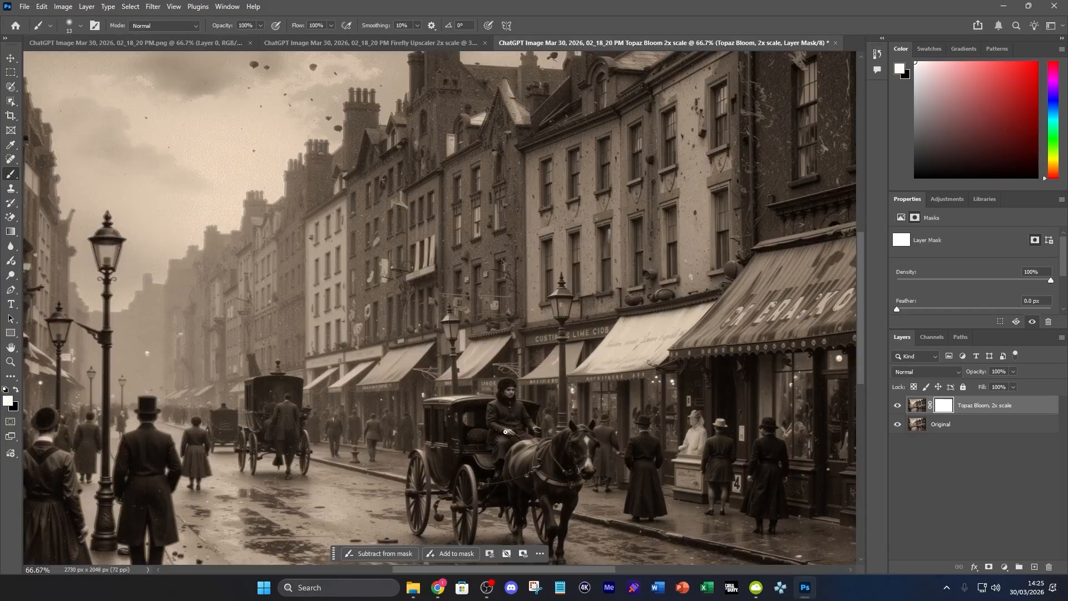
Compare the Topaz Bloom layer with the Original layer and examine the horse carriage and street details up close.
scroll(505, 432, down, 5)
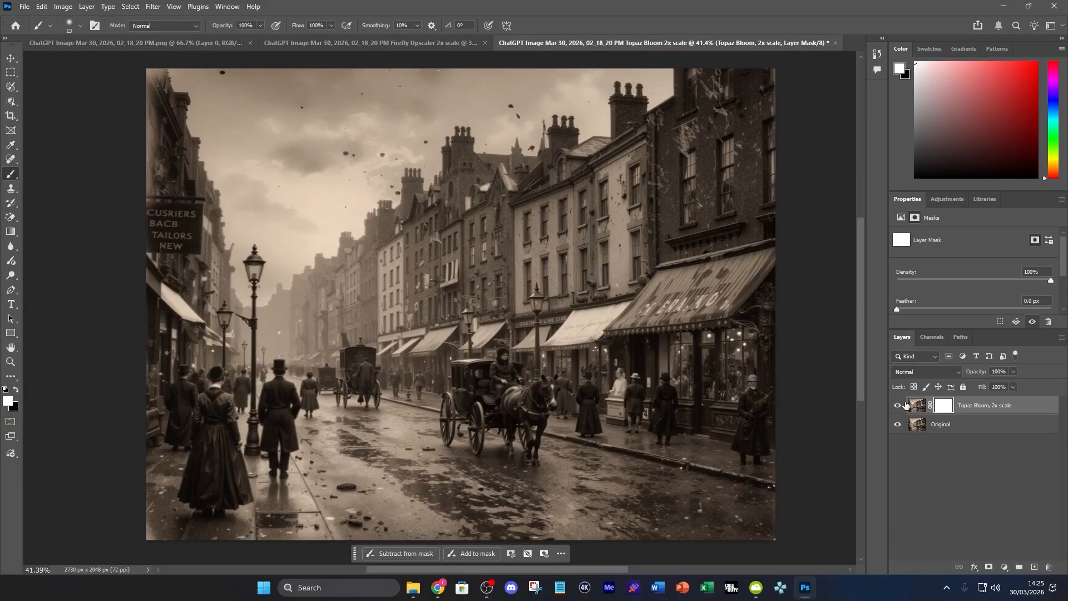
click(897, 406)
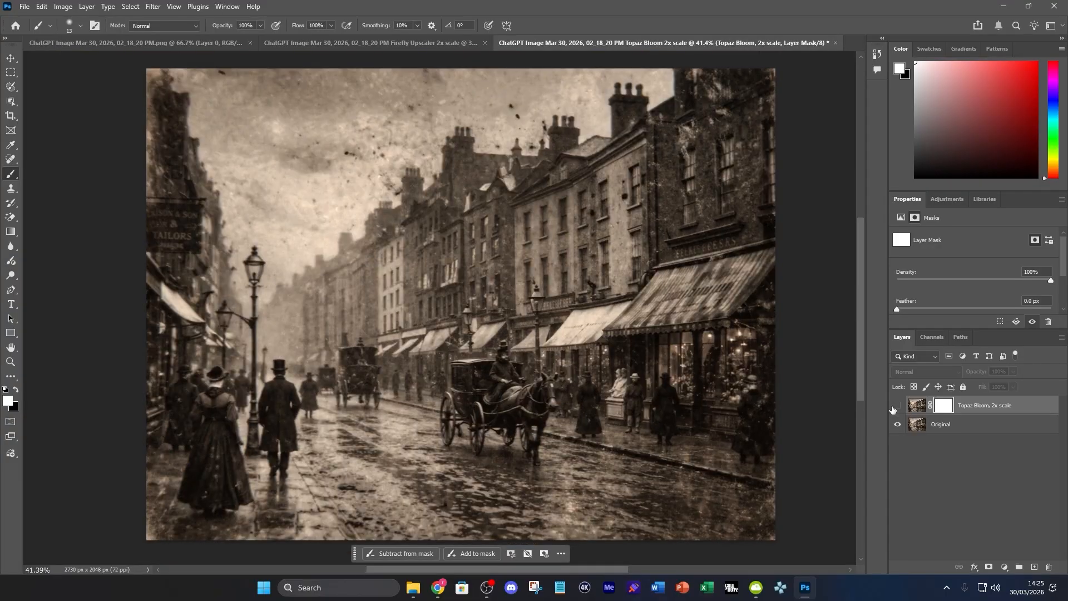
click(897, 406)
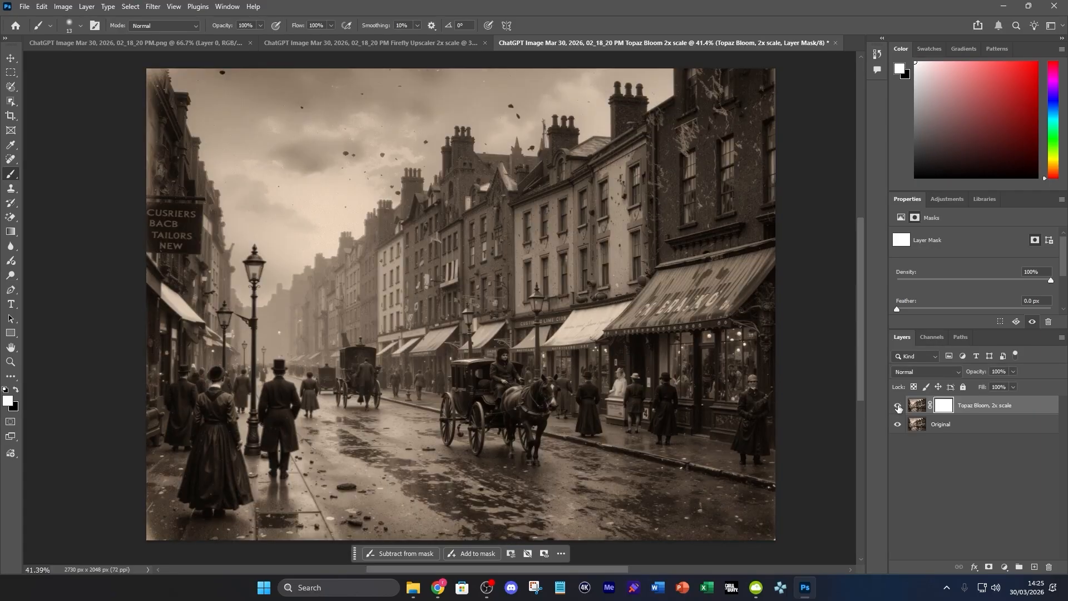
click(897, 406)
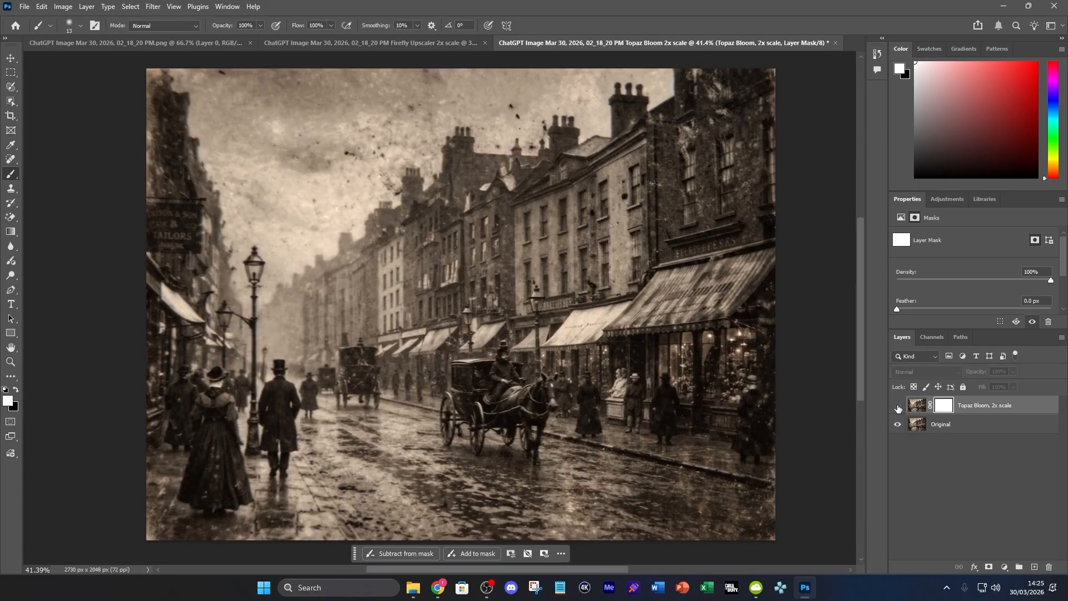
click(897, 408)
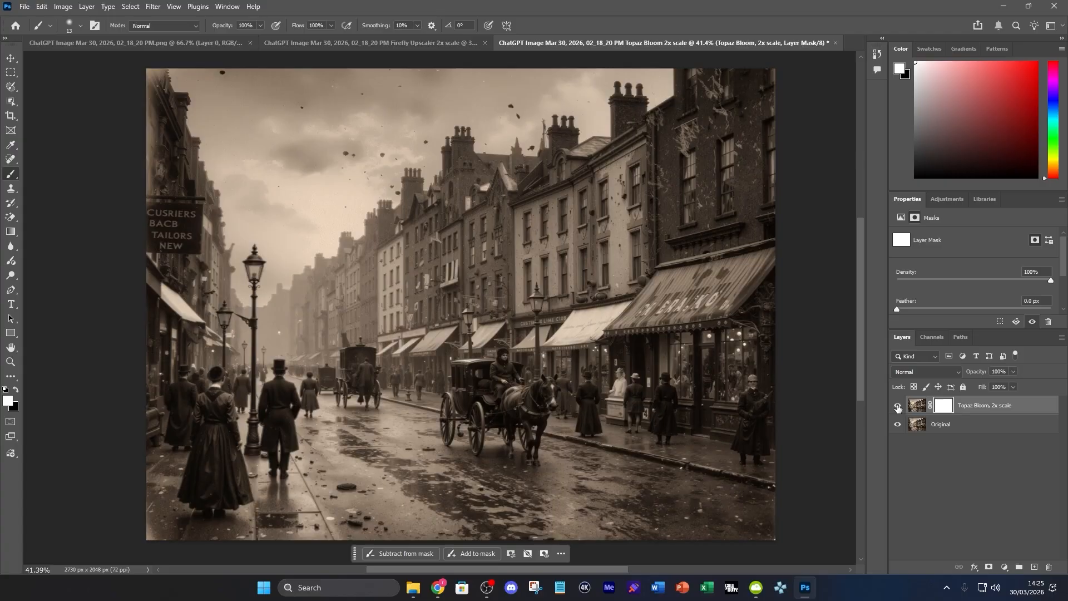
scroll(512, 402, up, 5)
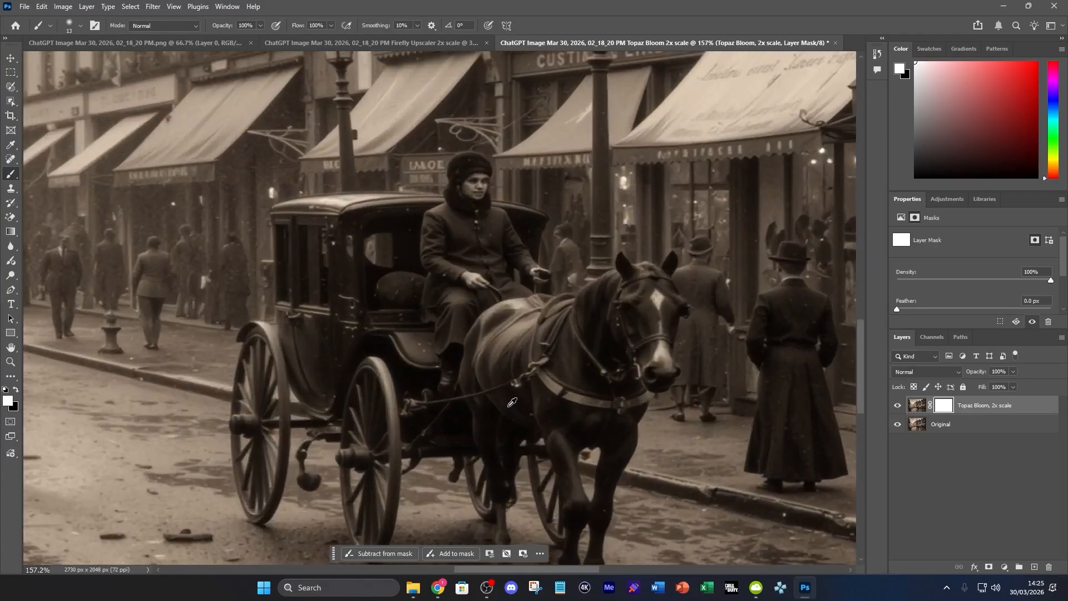
scroll(512, 402, down, 5)
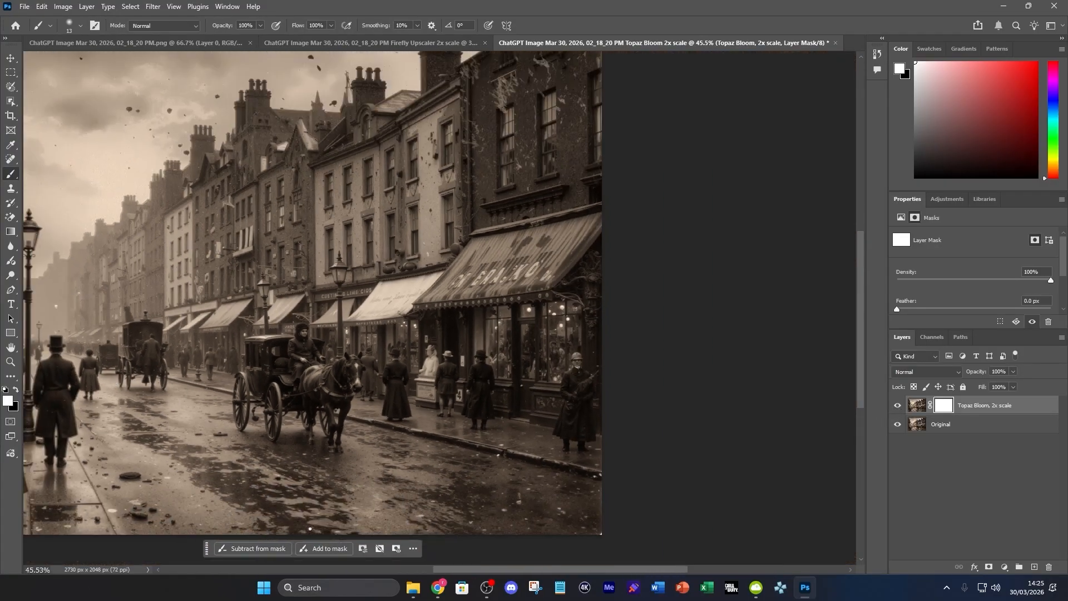
drag(474, 569, 416, 575)
scroll(425, 496, up, 1)
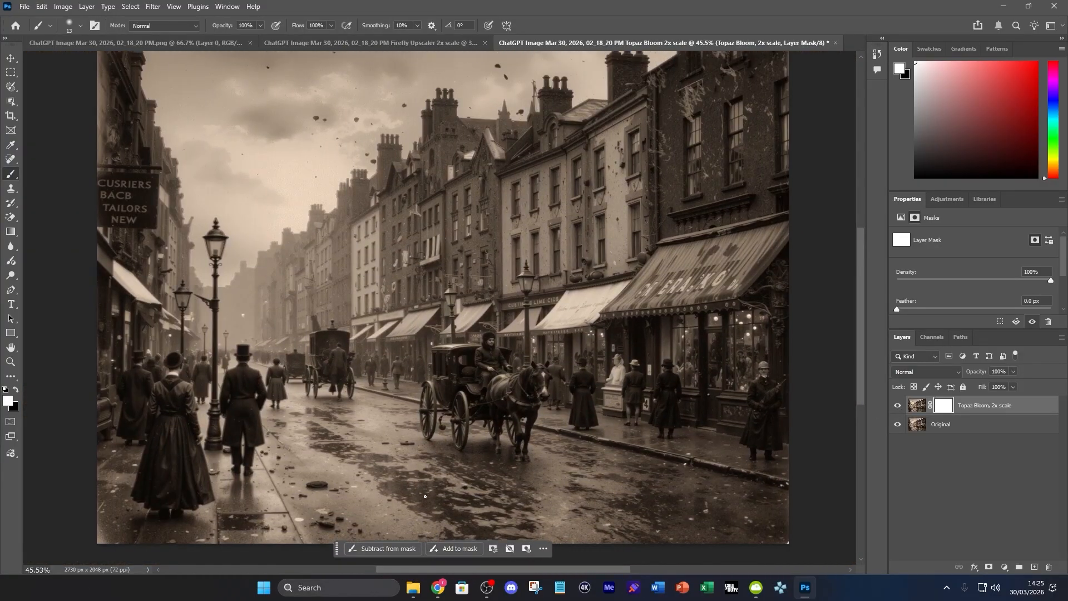